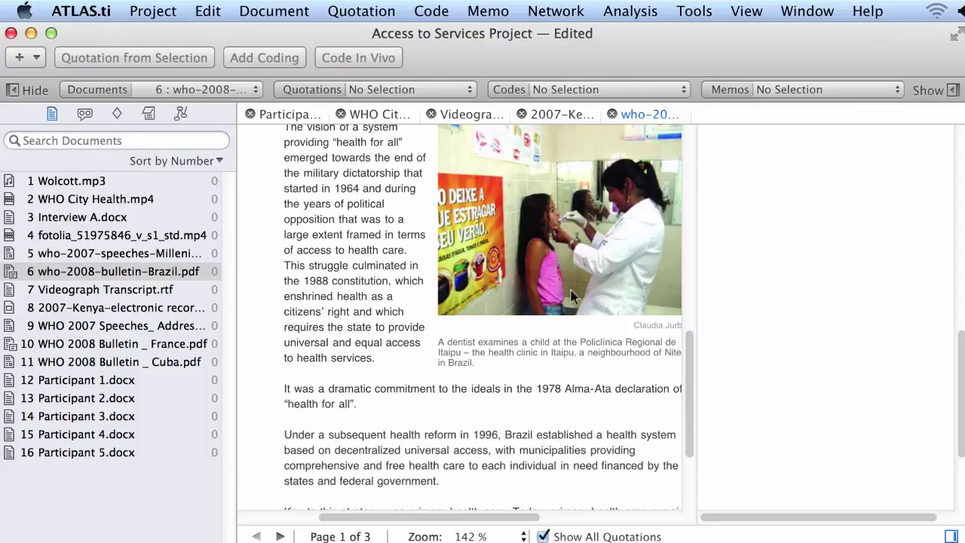
# - Make the Brazil bulletin passage starting "The vision of a system" a free quotation, then open WHO City Health.mp4
pyautogui.scroll(1, 335, 234)
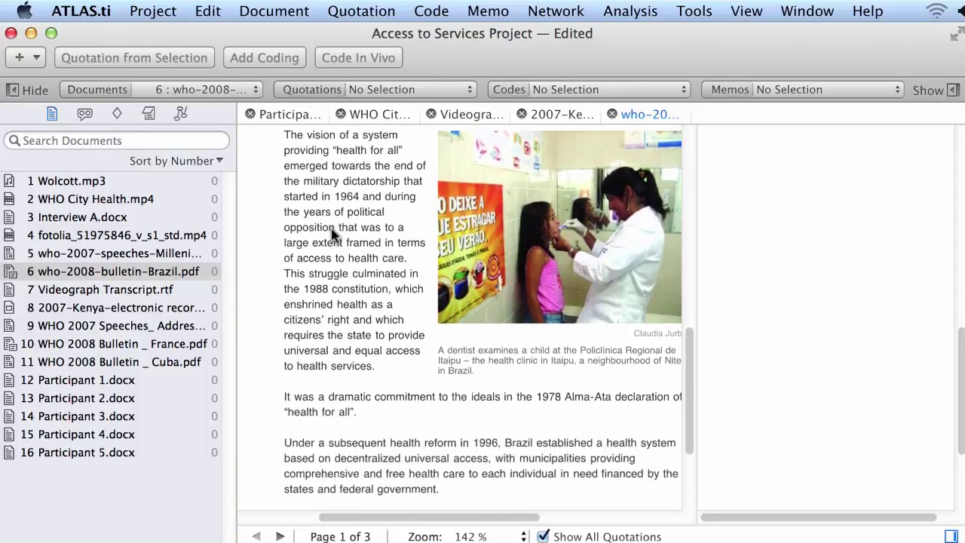
pyautogui.scroll(2, 331, 230)
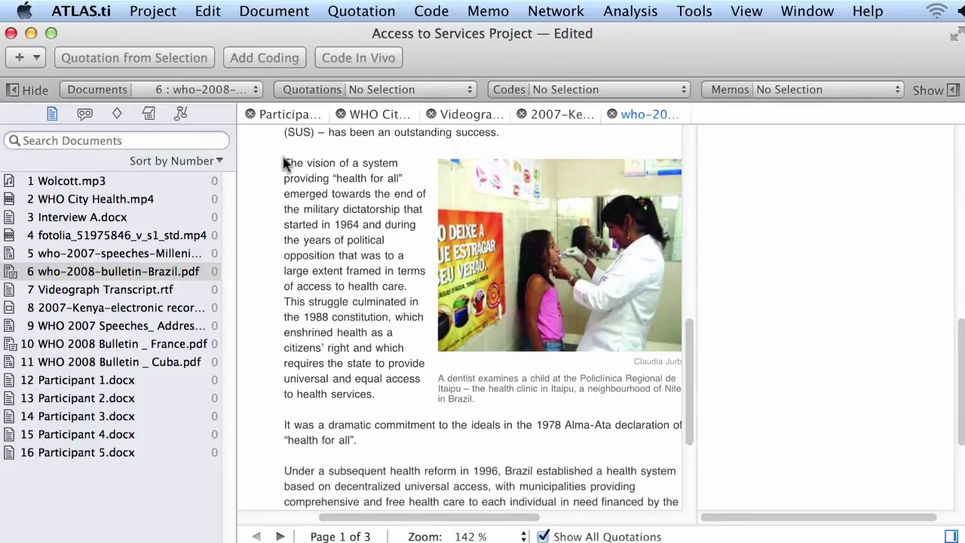
pyautogui.moveTo(283, 163)
pyautogui.mouseDown()
pyautogui.moveTo(301, 165)
pyautogui.moveTo(338, 202)
pyautogui.moveTo(346, 258)
pyautogui.moveTo(393, 270)
pyautogui.moveTo(410, 286)
pyautogui.mouseUp()
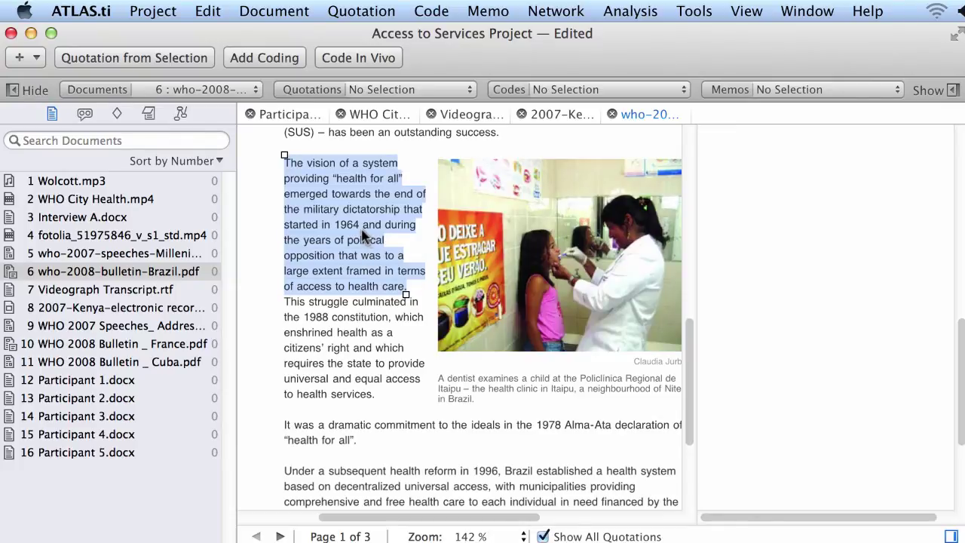
pyautogui.click(178, 65)
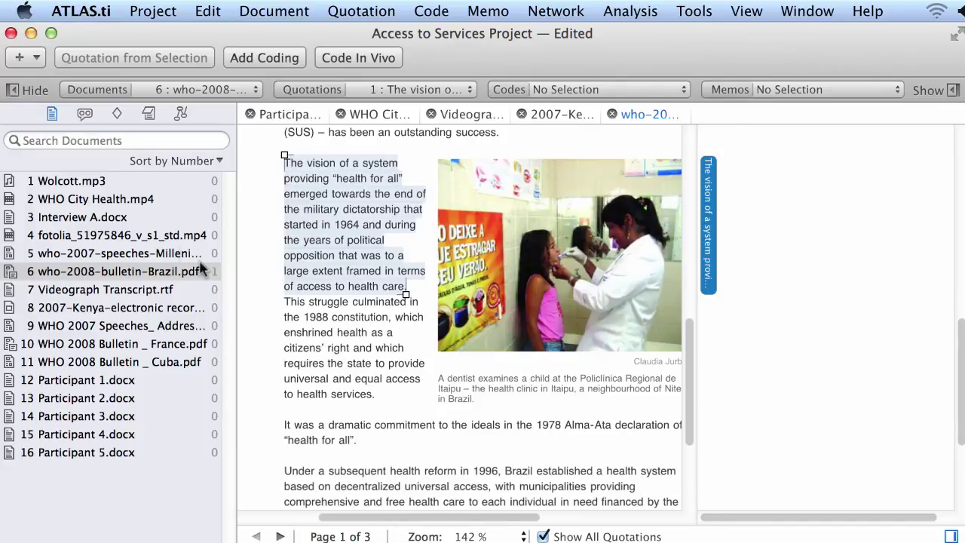
pyautogui.click(188, 269)
pyautogui.click(143, 201)
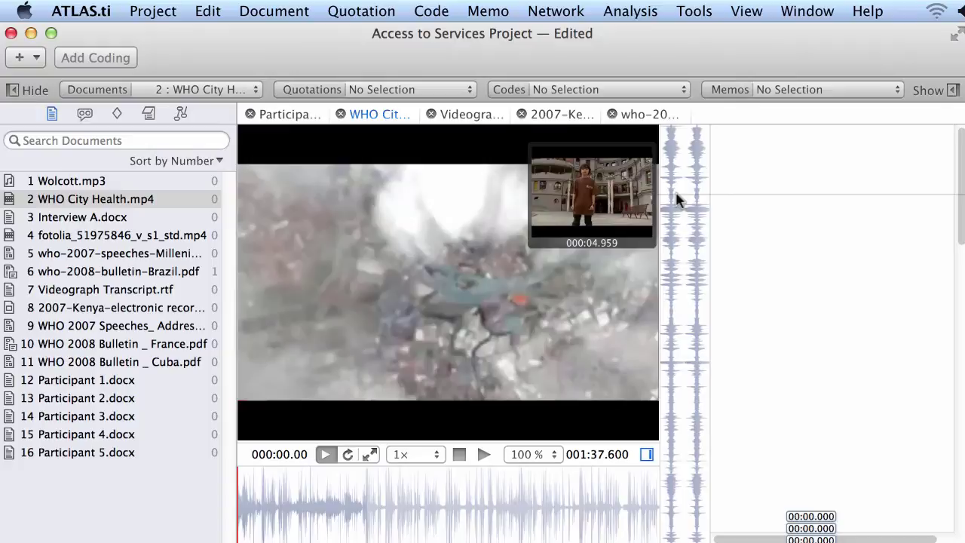
# - Create a video quotation spanning 00:04.959–00:08.785, then open the 2007-Kenya image document
pyautogui.moveTo(676, 199); pyautogui.dragTo(681, 254)
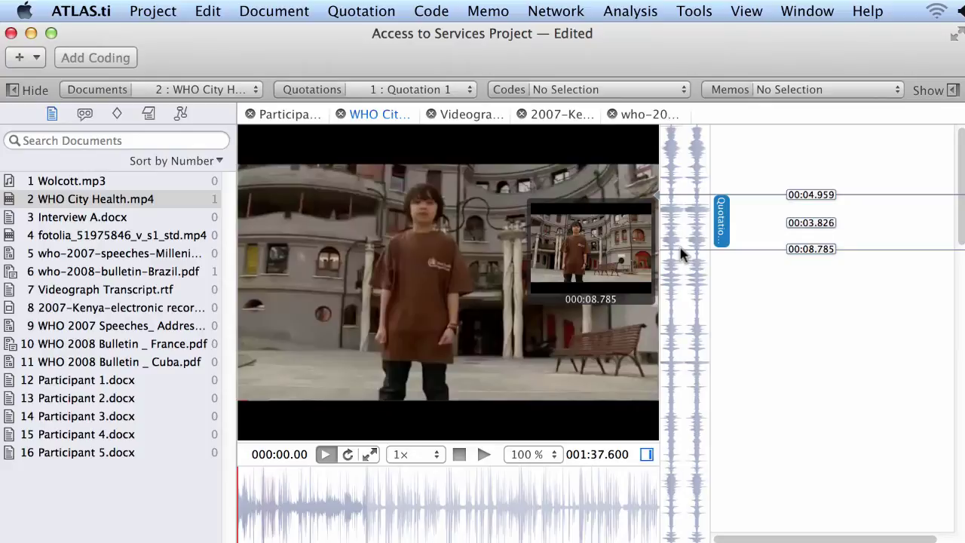
pyautogui.moveTo(681, 254); pyautogui.dragTo(681, 248)
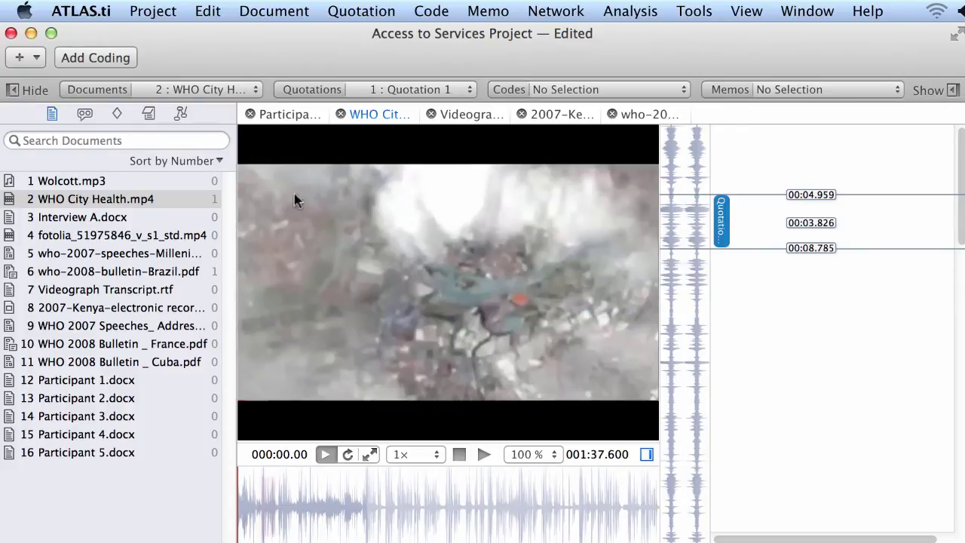
pyautogui.click(158, 309)
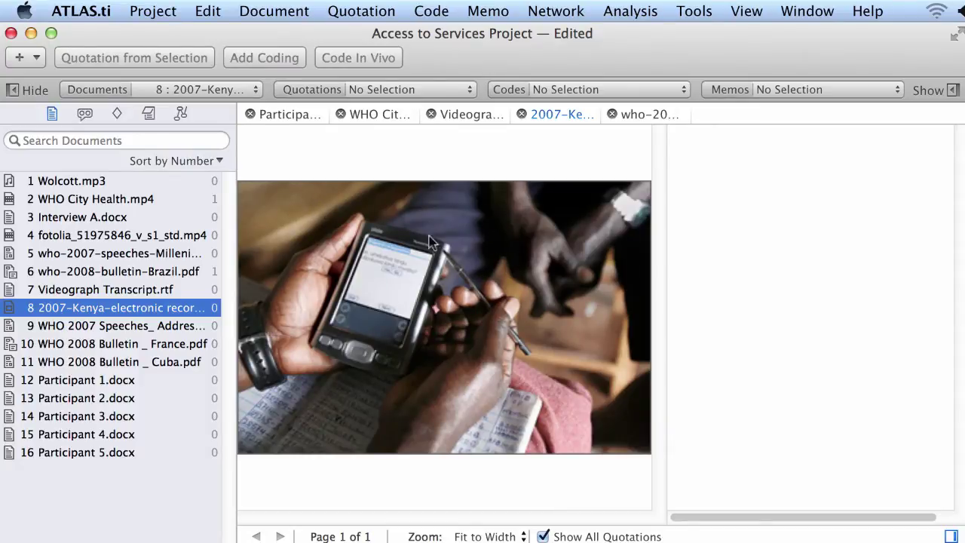
# - Make the handheld-device area of the Kenya photo a quotation and list quotations 2:1, 6:1, 8:1
pyautogui.moveTo(330, 212); pyautogui.dragTo(483, 370)
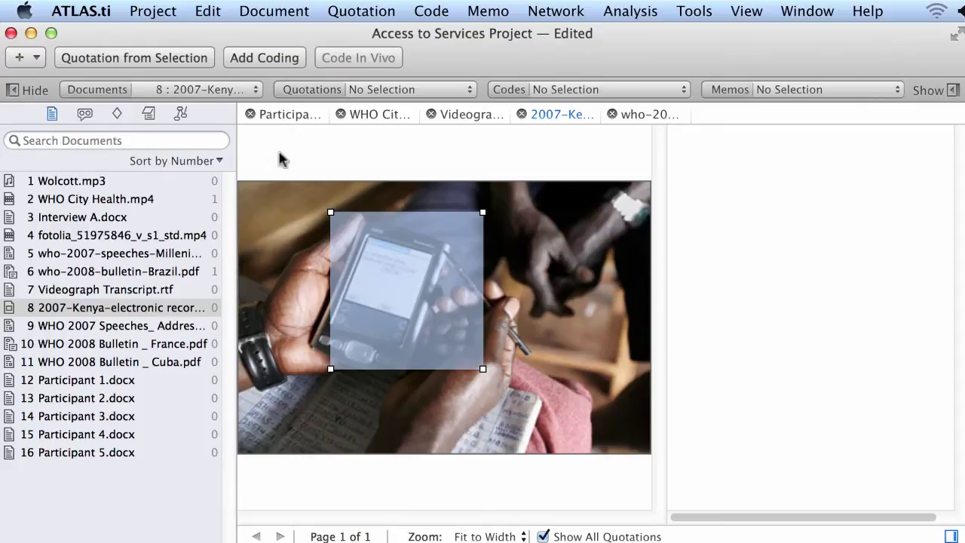
pyautogui.click(163, 60)
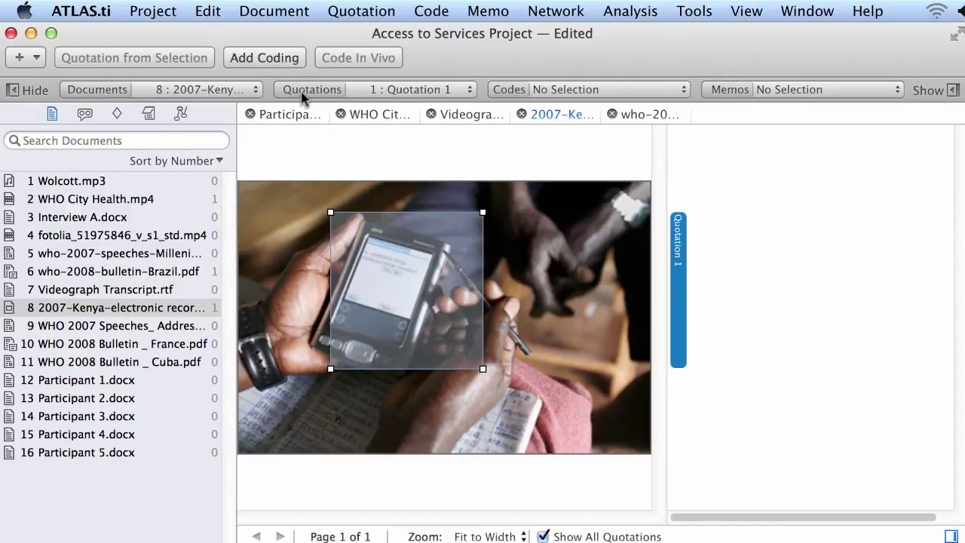
pyautogui.click(304, 91)
pyautogui.click(306, 112)
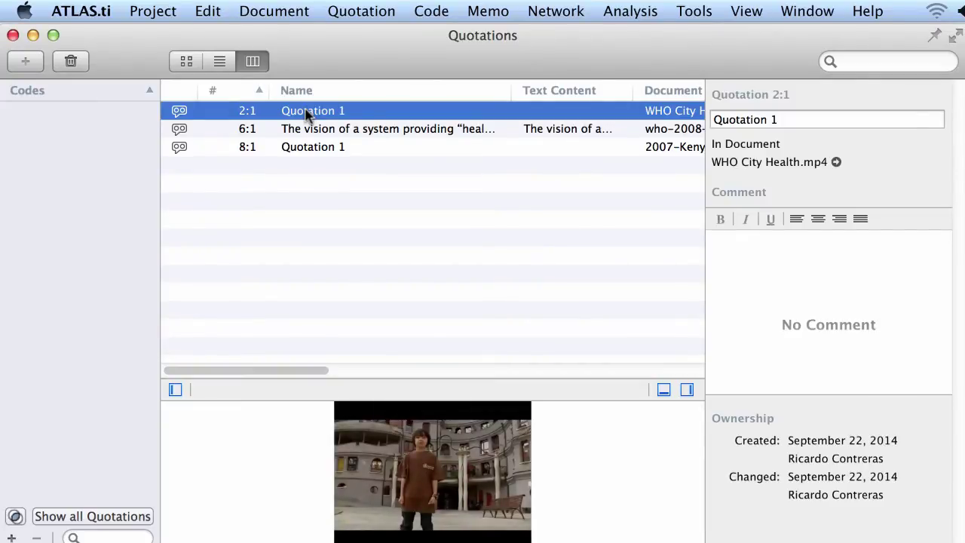
pyautogui.doubleClick(306, 112)
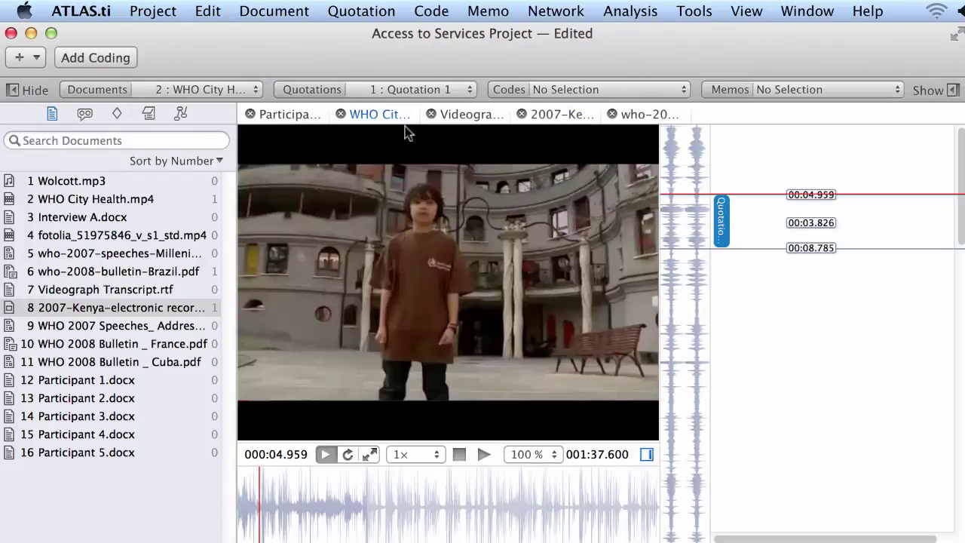
pyautogui.click(726, 219)
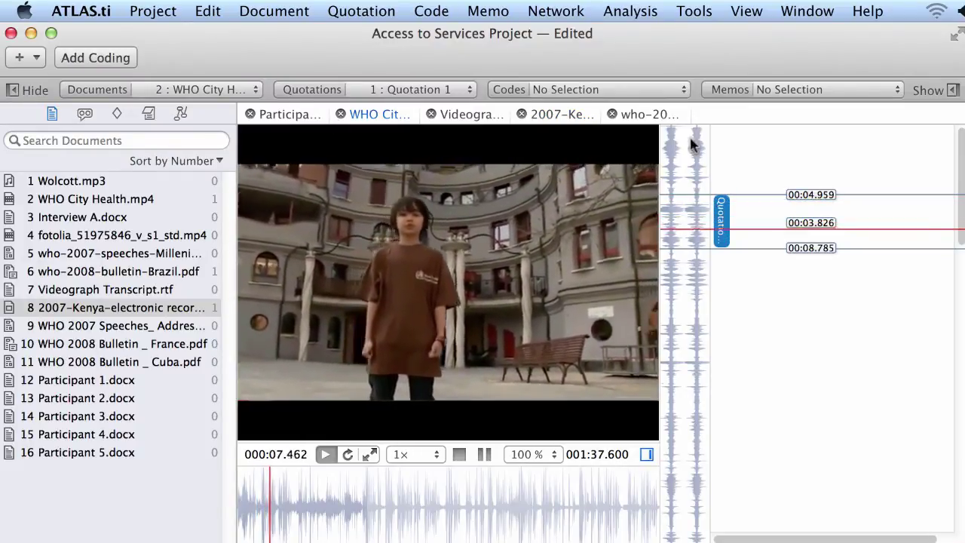
pyautogui.click(305, 90)
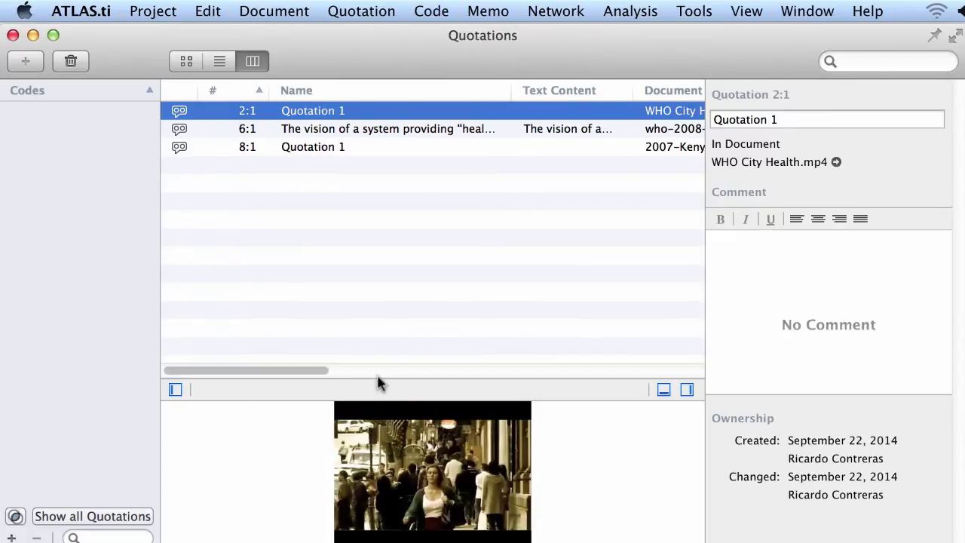
# - Comment quotation 2:1 with "This is so interesting. Let's explore this further."
pyautogui.moveTo(377, 377); pyautogui.dragTo(381, 302)
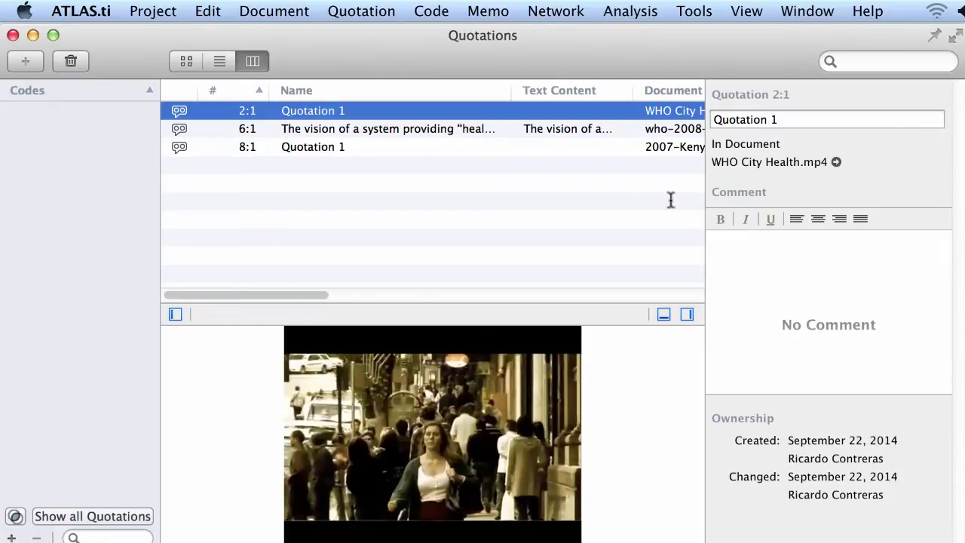
pyautogui.click(747, 248)
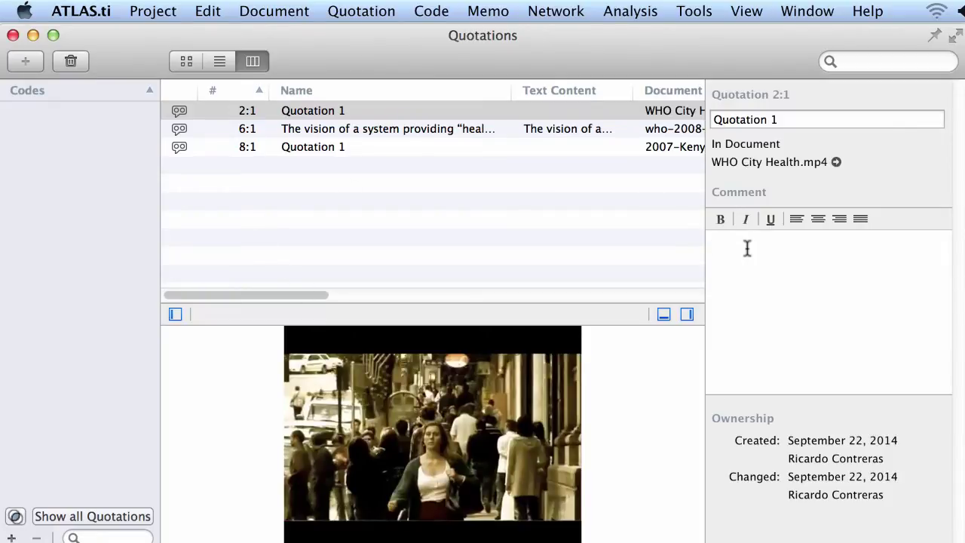
pyautogui.write('This is so interesting.  LEt')
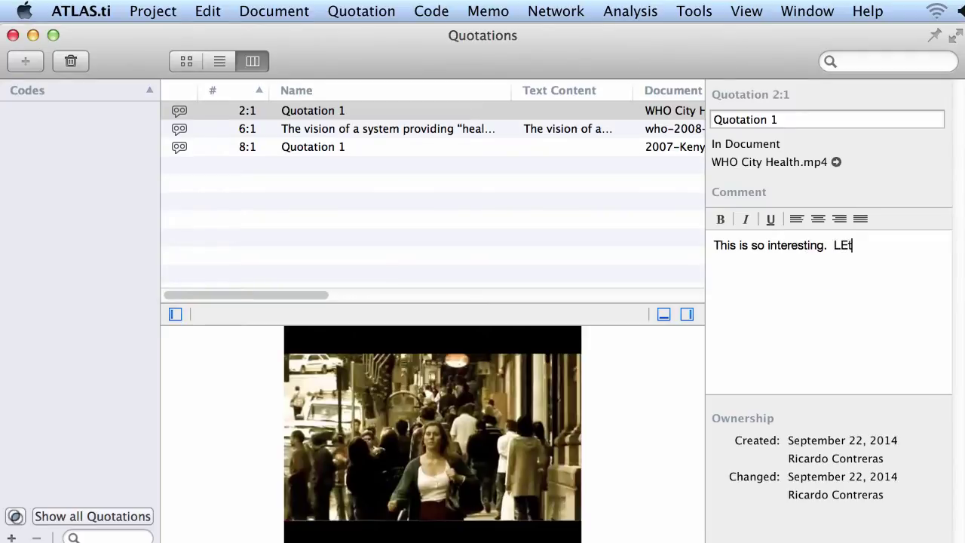
pyautogui.press('BackSpace')
pyautogui.write("et's explore this furtehr")
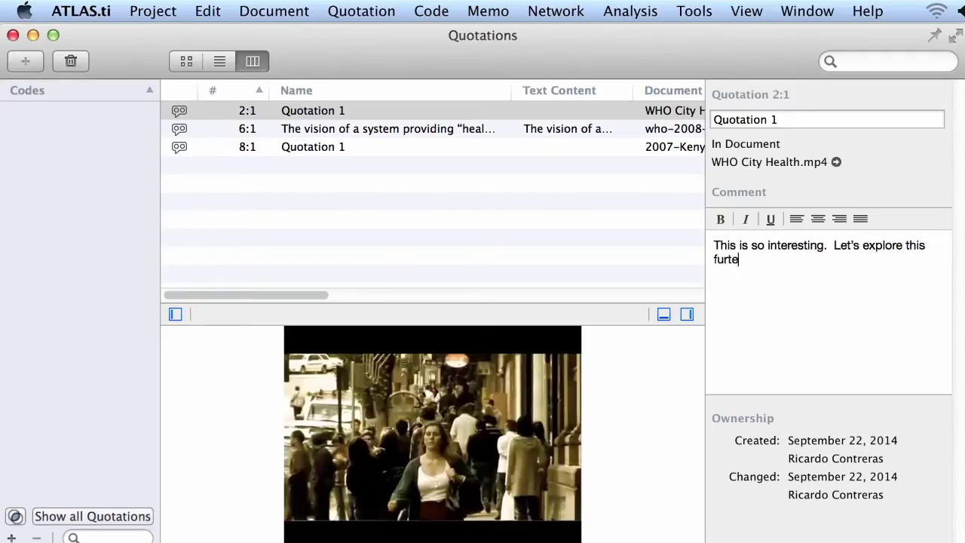
pyautogui.press('BackSpace')
pyautogui.press('BackSpace')
pyautogui.press('BackSpace')
pyautogui.press('BackSpace')
pyautogui.write('ther.')
# - Rename the Brazil bulletin quotation 6:1 to "Healing system"
pyautogui.click(361, 129)
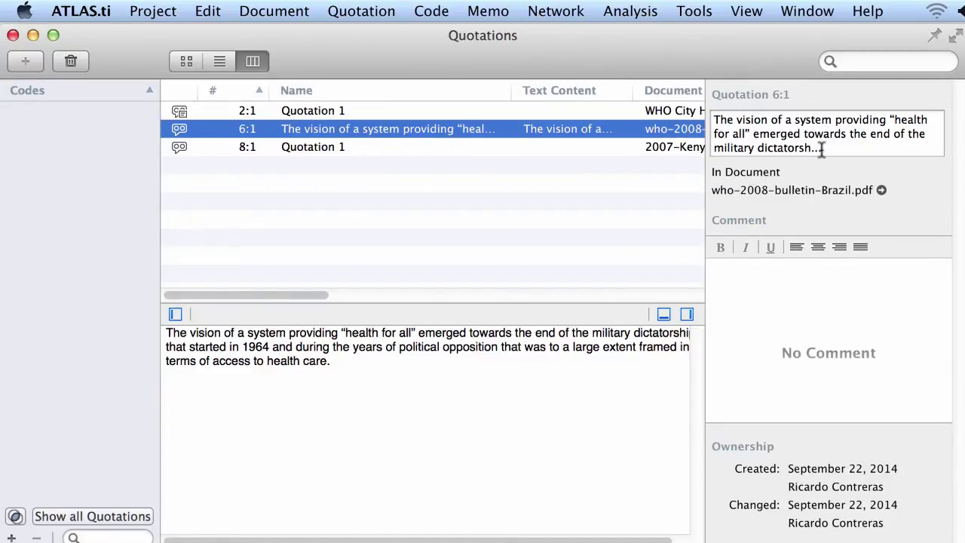
pyautogui.moveTo(822, 148); pyautogui.dragTo(689, 114)
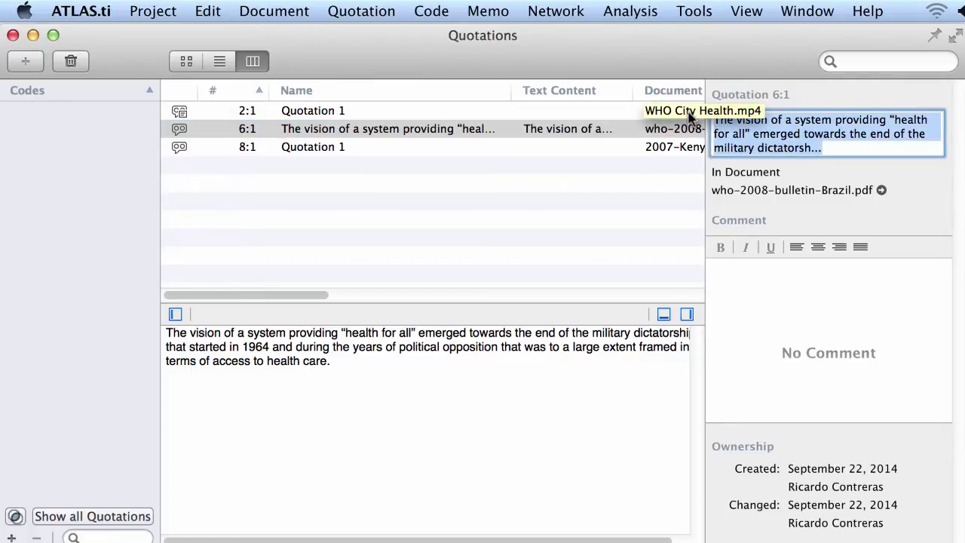
pyautogui.write('Hea')
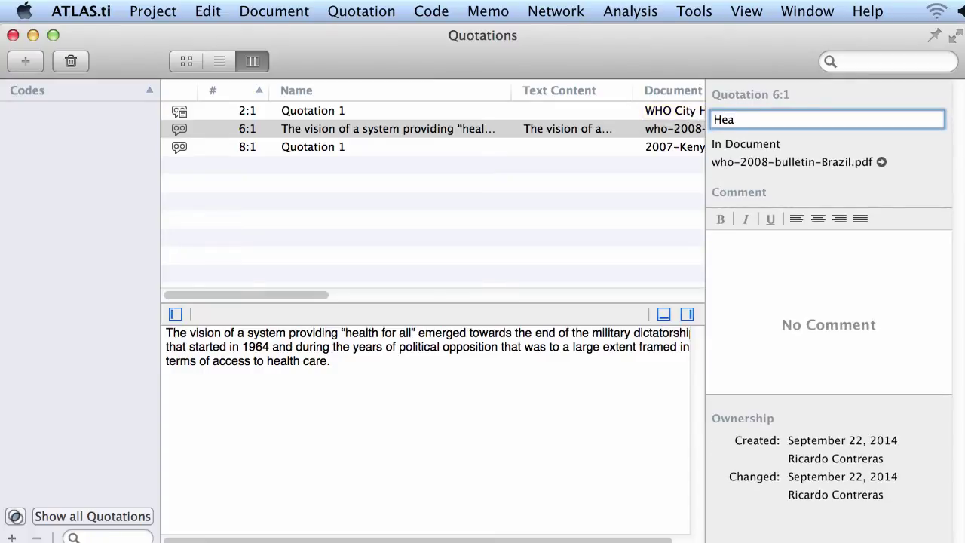
pyautogui.write('liting')
pyautogui.press('BackSpace')
pyautogui.press('BackSpace')
pyautogui.write('in')
pyautogui.press('BackSpace')
pyautogui.press('BackSpace')
pyautogui.write('ng system')
pyautogui.press('Return')
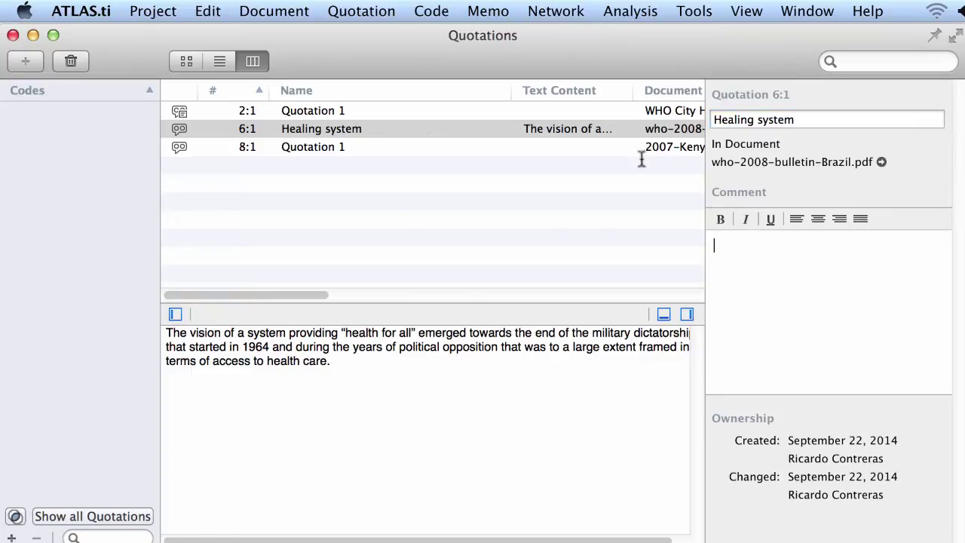
pyautogui.click(366, 128)
pyautogui.click(358, 111)
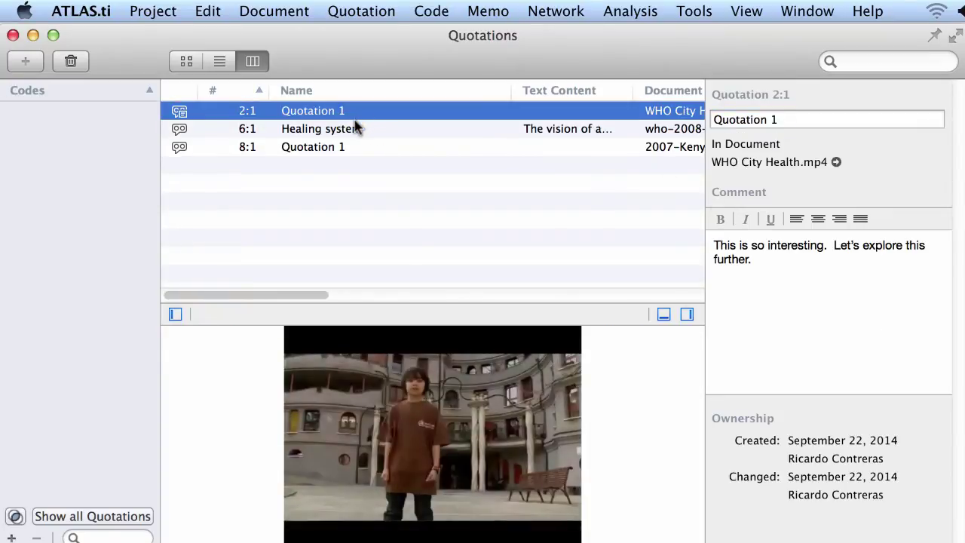
# - Close the Quotations manager and mark 00:09.768–00:14.928 of the video as Quotation 2
pyautogui.click(13, 34)
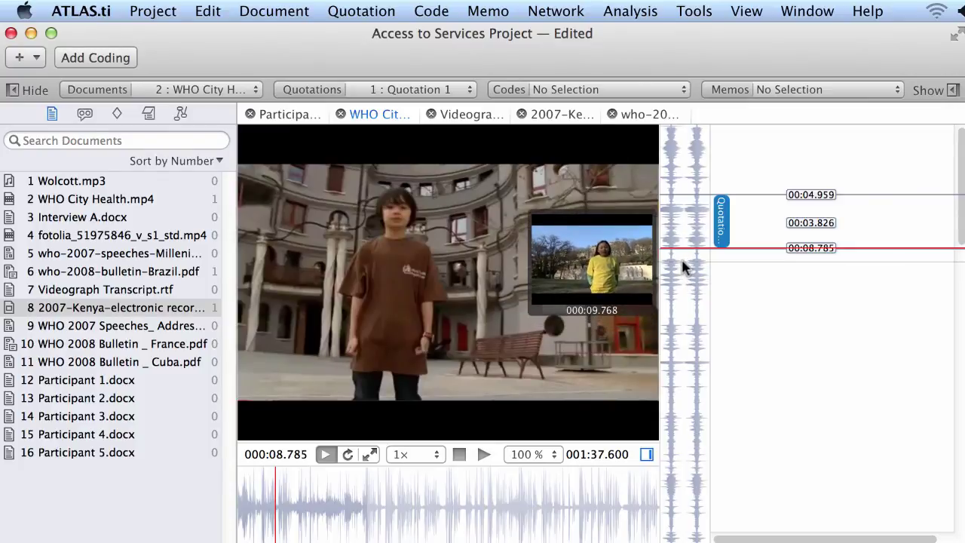
pyautogui.click(682, 276)
pyautogui.moveTo(683, 276); pyautogui.dragTo(692, 326)
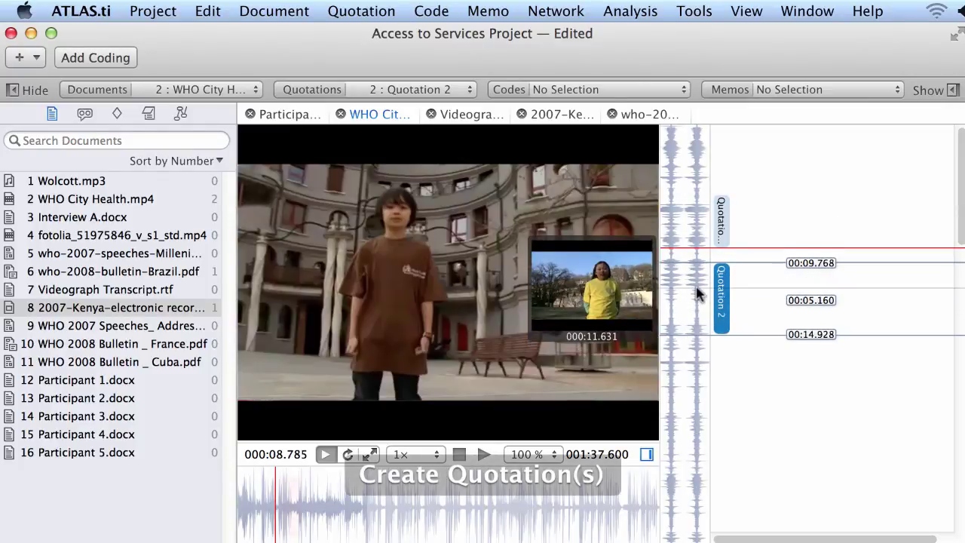
# - Code Quotation 2 with a newly created code named "A new code"
pyautogui.rightClick(718, 293)
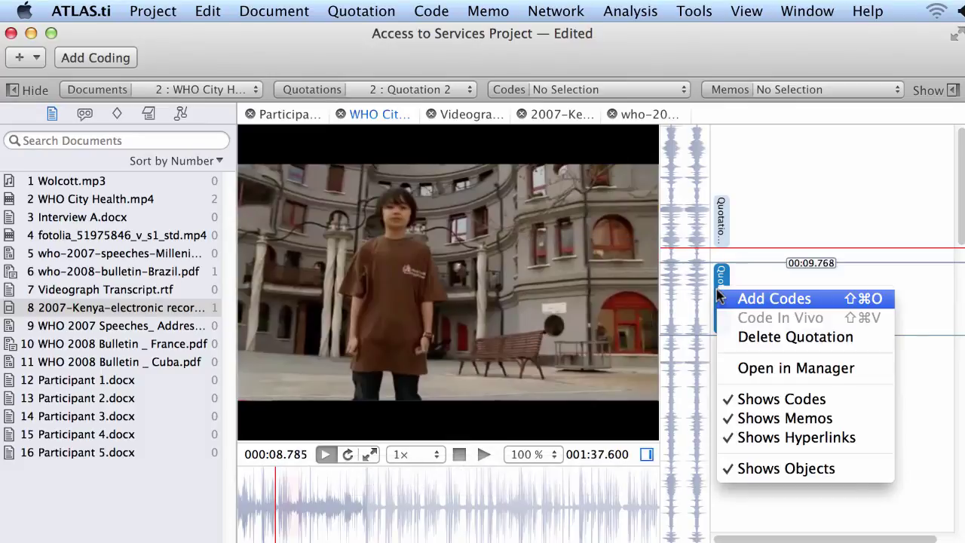
pyautogui.click(775, 299)
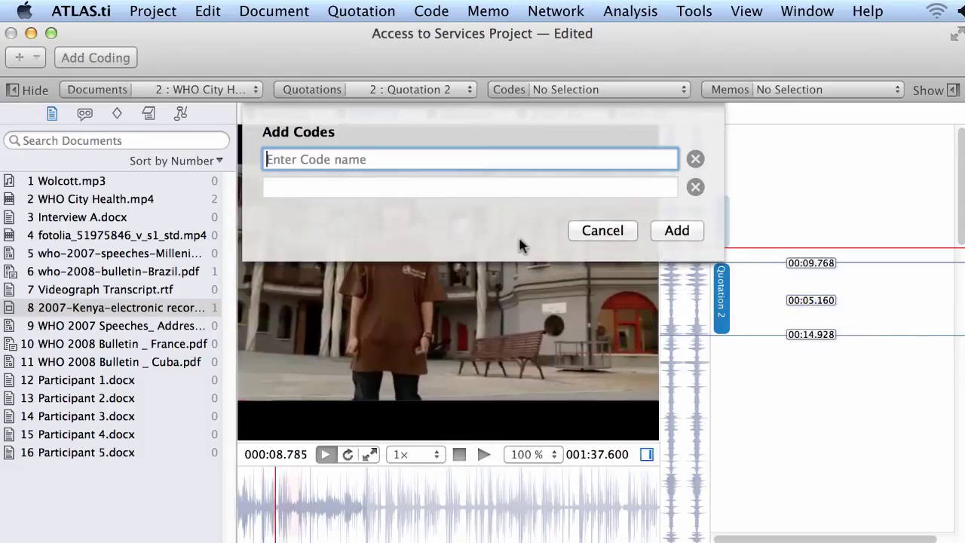
pyautogui.write('Ane')
pyautogui.press('BackSpace')
pyautogui.press('BackSpace')
pyautogui.write('new')
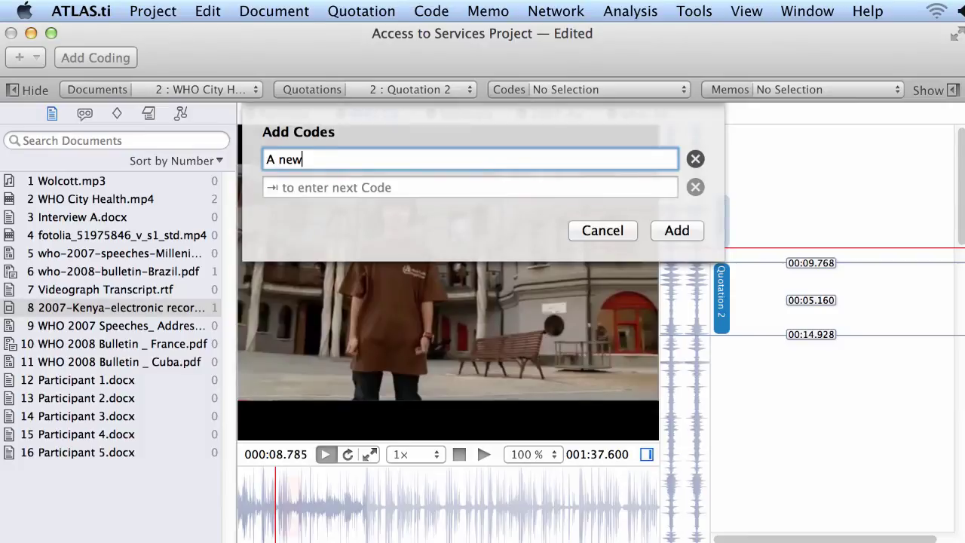
pyautogui.write(' code')
pyautogui.press('Return')
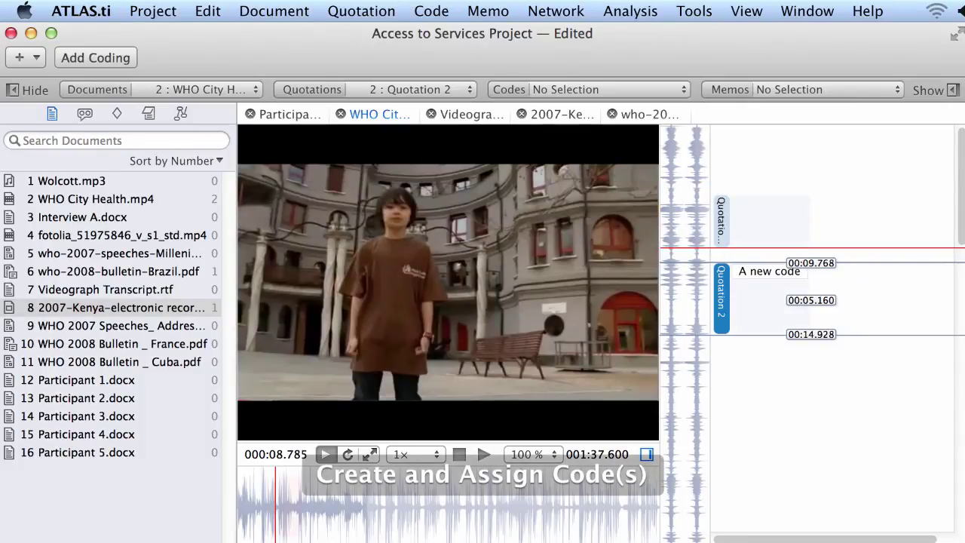
# - Create a standalone code named "Origin" via New Code(s) in the Codes list
pyautogui.click(115, 115)
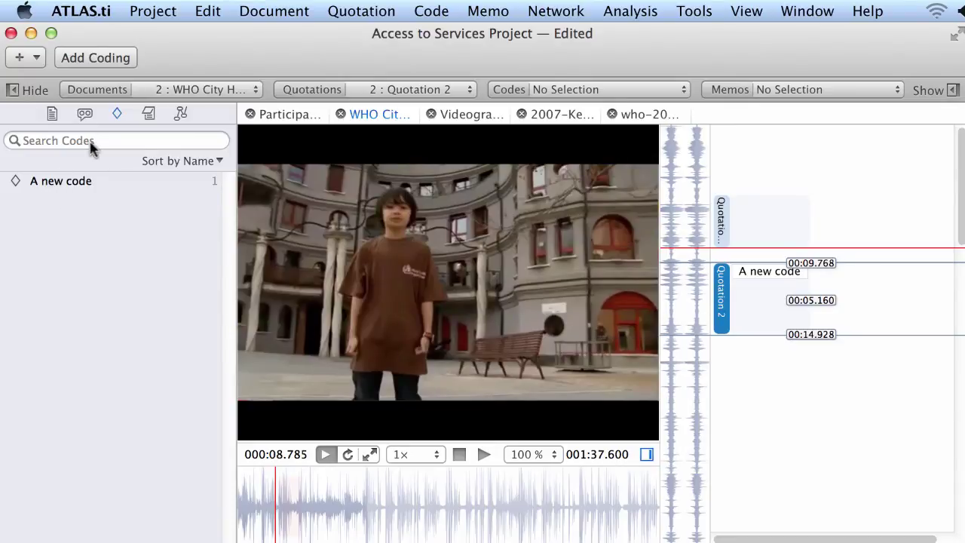
pyautogui.click(30, 60)
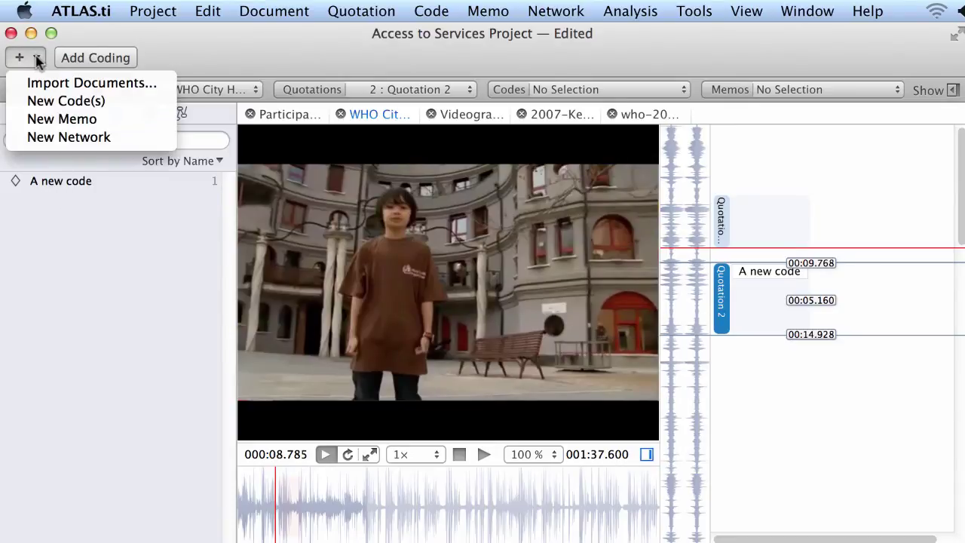
pyautogui.click(46, 99)
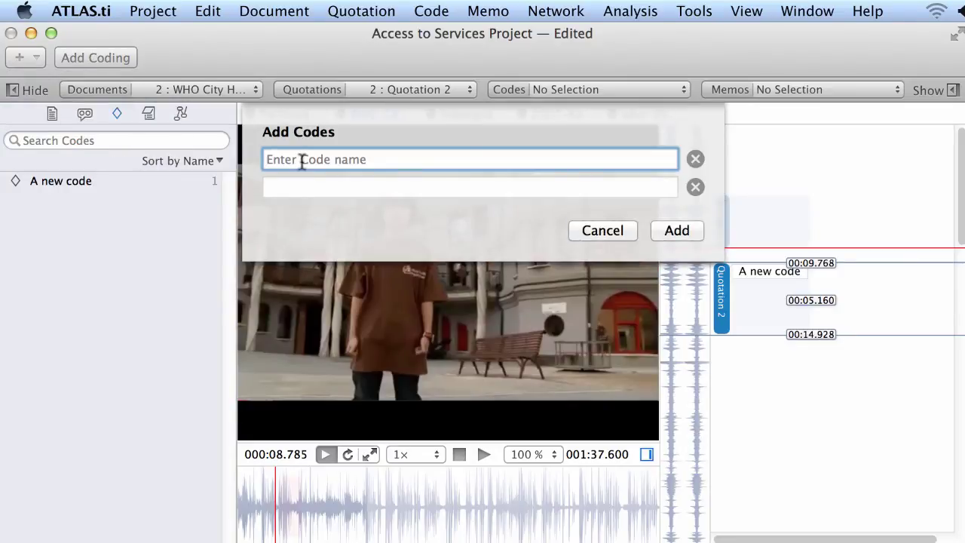
pyautogui.write('Org')
pyautogui.press('BackSpace')
pyautogui.write('igin')
pyautogui.press('Return')
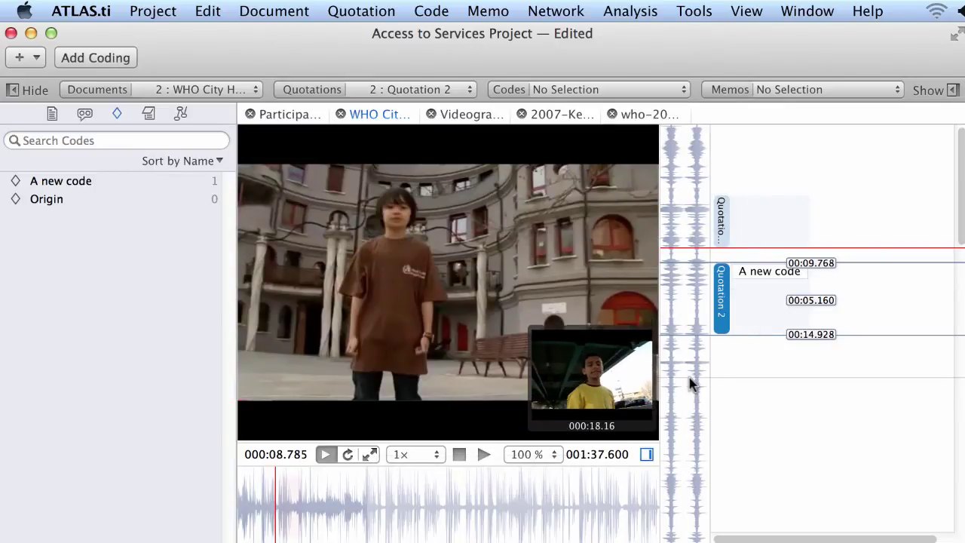
# - Mark 00:18.016–00:21.964 as Quotation 3 and drag the Origin code onto it
pyautogui.moveTo(690, 381); pyautogui.dragTo(690, 430)
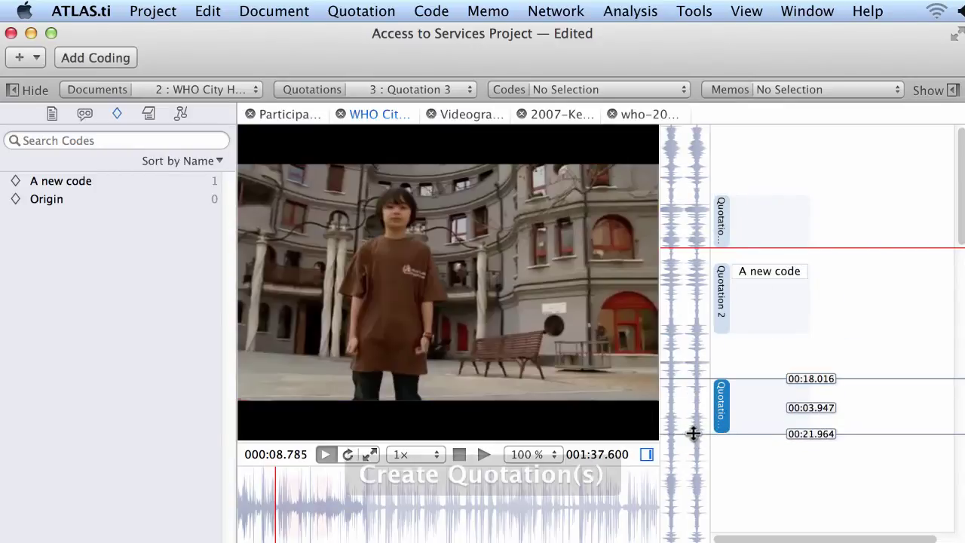
pyautogui.rightClick(718, 406)
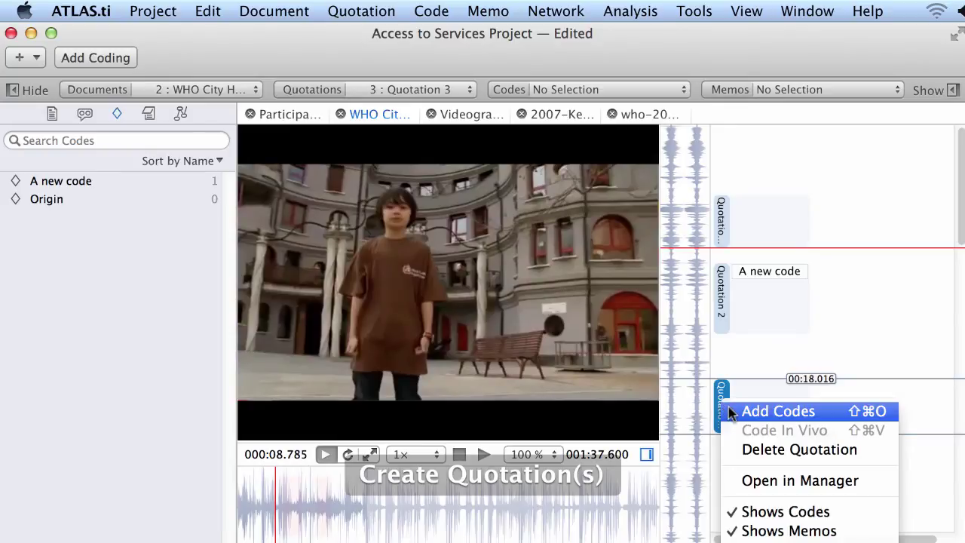
pyautogui.click(47, 187)
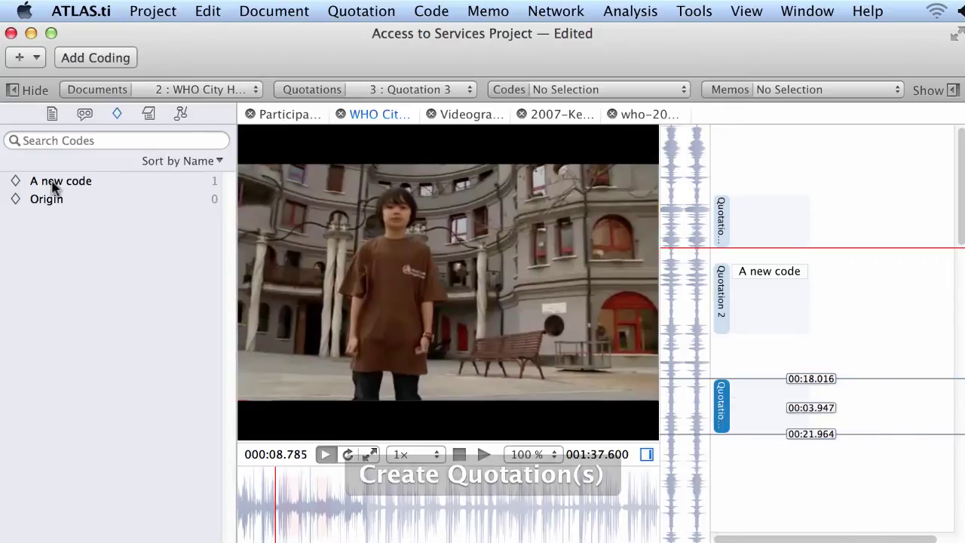
pyautogui.click(48, 200)
pyautogui.moveTo(33, 202); pyautogui.dragTo(722, 407)
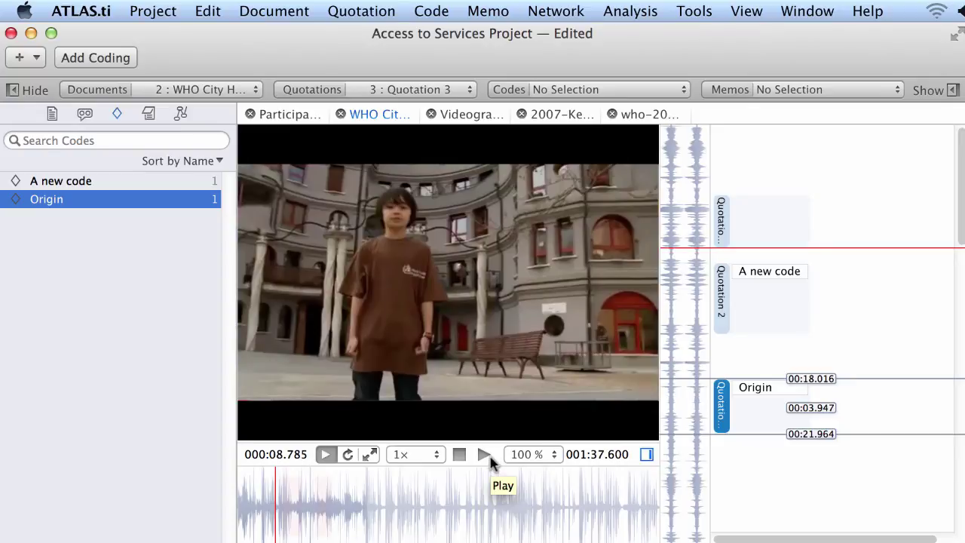
# - Open Interview A.docx and make its "Interview conducted in" setting paragraph a free quotation
pyautogui.click(52, 113)
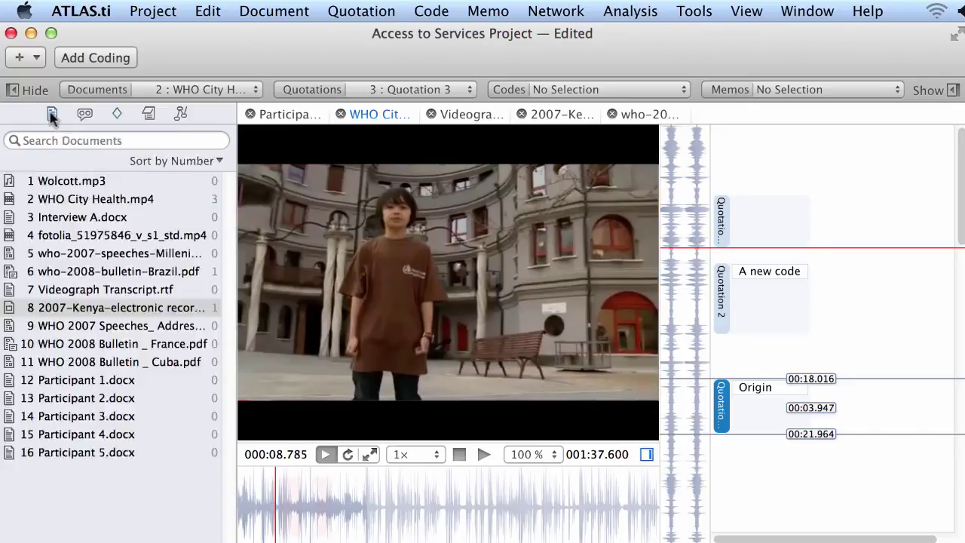
pyautogui.doubleClick(77, 219)
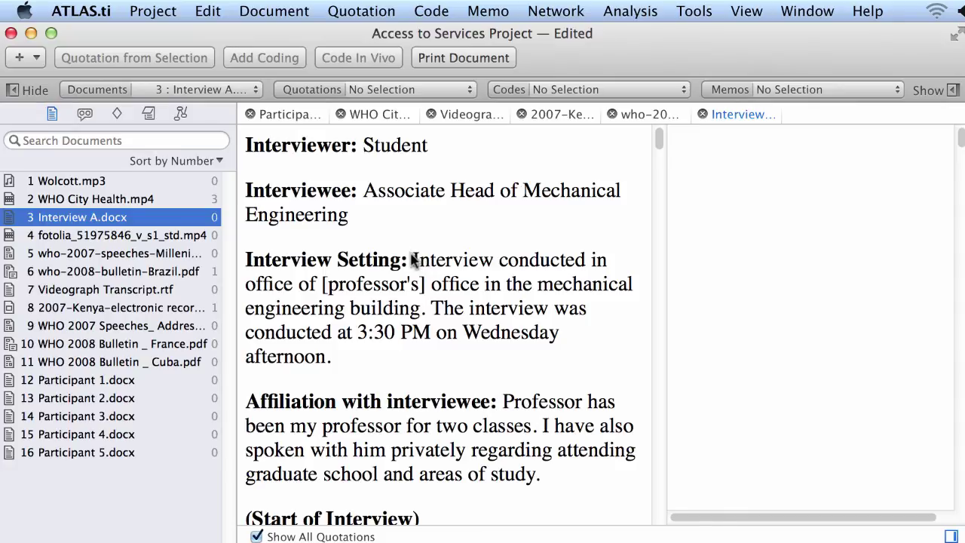
pyautogui.moveTo(413, 259); pyautogui.dragTo(337, 364)
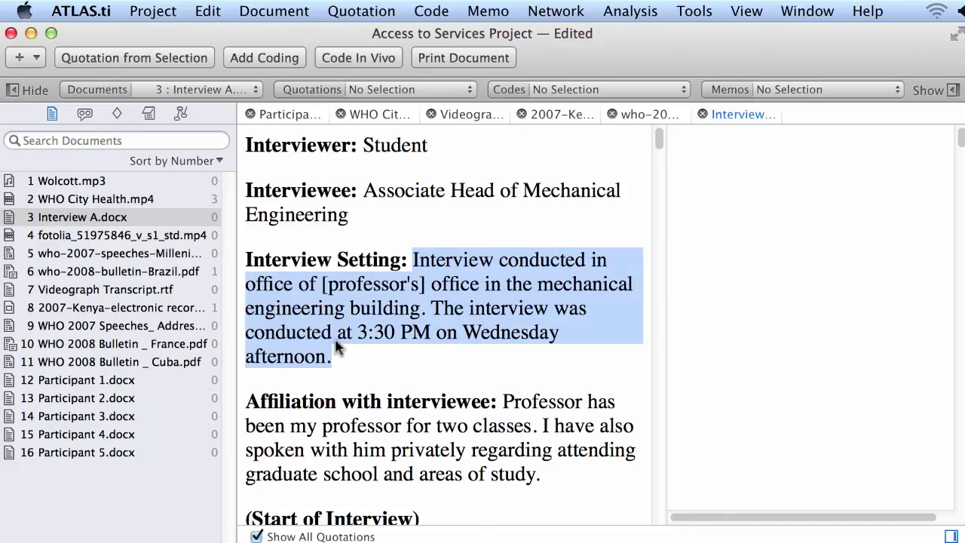
pyautogui.rightClick(371, 291)
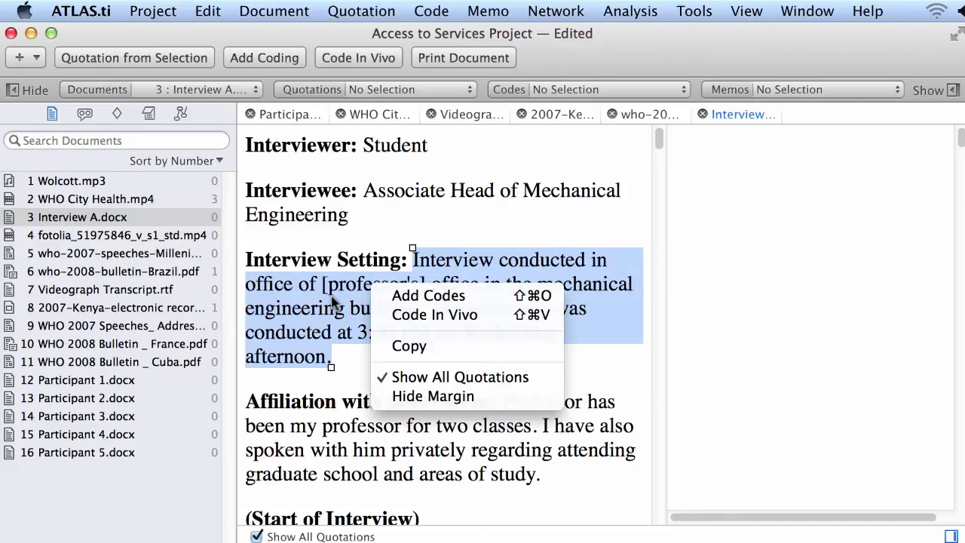
pyautogui.click(117, 113)
pyautogui.click(117, 113)
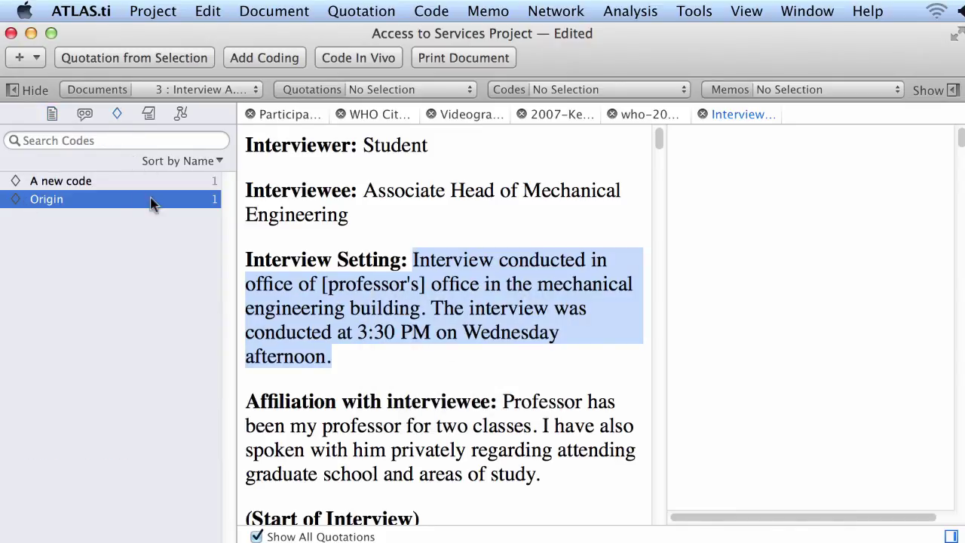
pyautogui.click(167, 59)
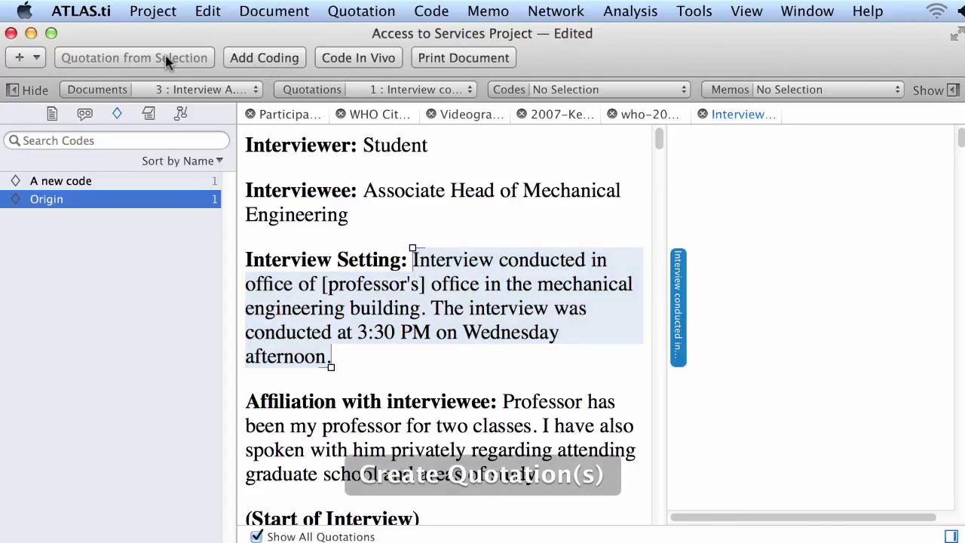